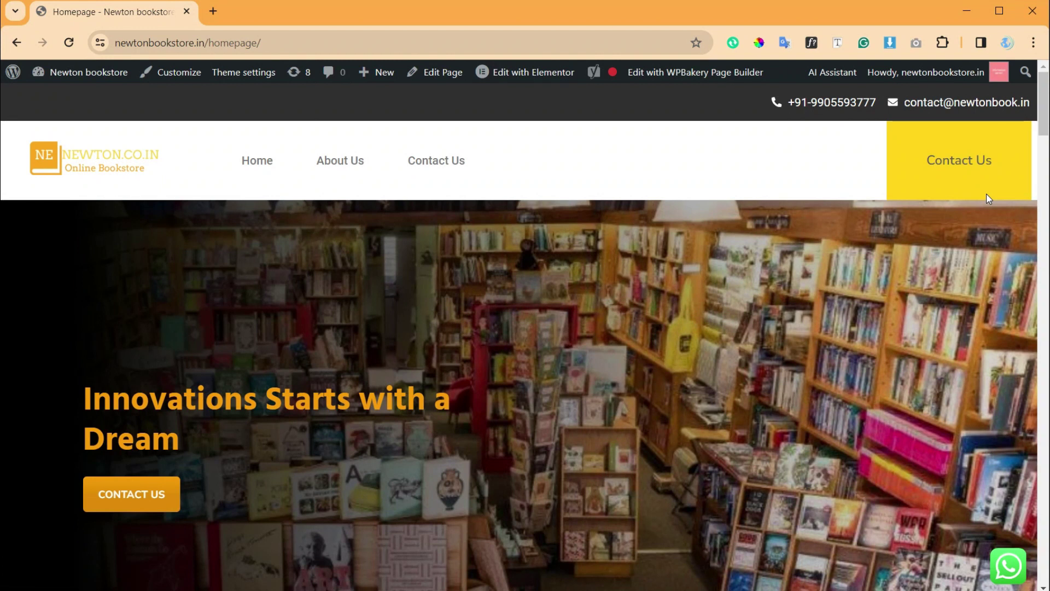
From the Dashboard, go to Plugins > Add New Plugin and search for 'make column clickable'.
{"action": "mouse_move", "coordinate": [88, 73]}
{"action": "left_click", "coordinate": [81, 73]}
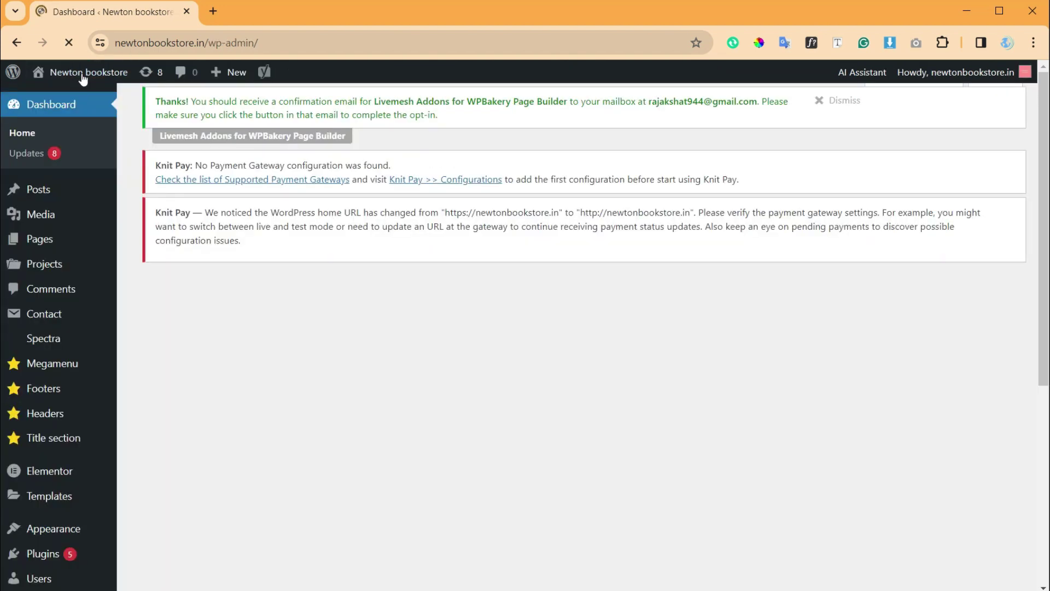
{"action": "scroll", "coordinate": [266, 227], "scroll_direction": "down", "scroll_amount": 2}
{"action": "scroll", "coordinate": [344, 238], "scroll_direction": "up", "scroll_amount": 2}
{"action": "scroll", "coordinate": [344, 239], "scroll_direction": "down", "scroll_amount": 2}
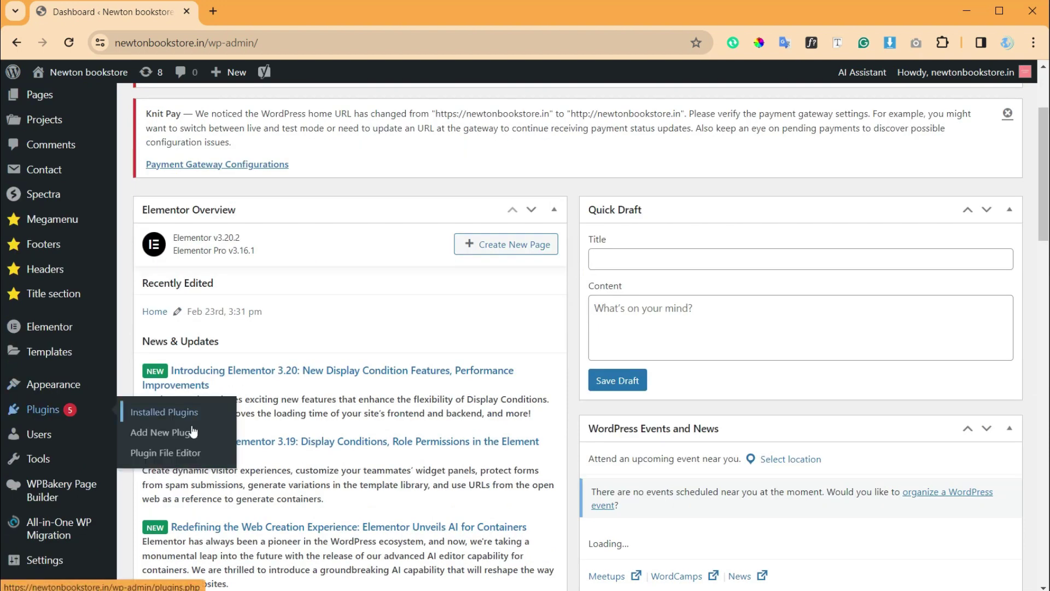
{"action": "left_click", "coordinate": [191, 433]}
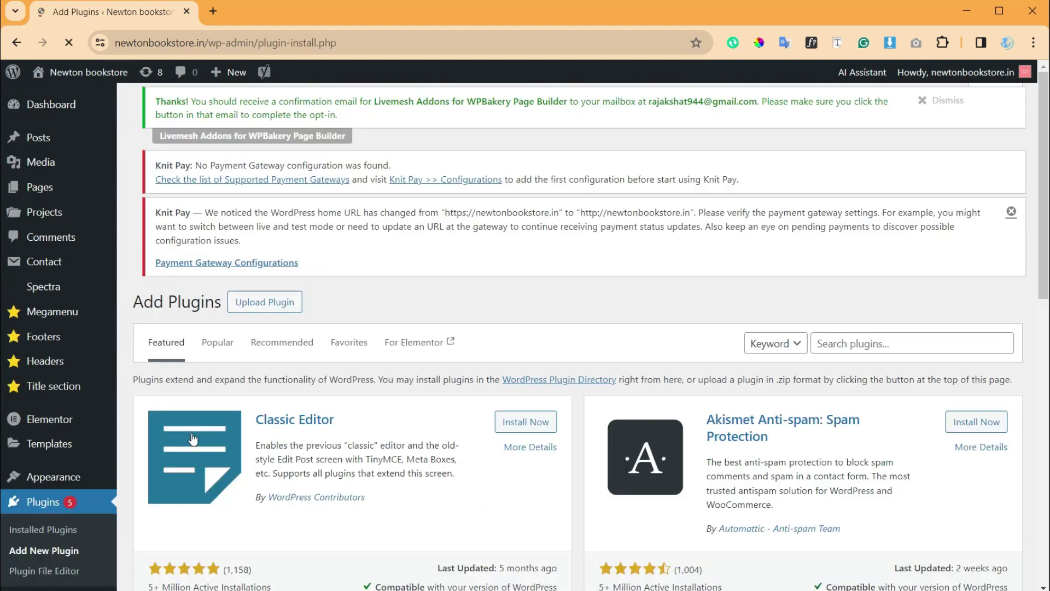
{"action": "scroll", "coordinate": [705, 342], "scroll_direction": "down", "scroll_amount": 1}
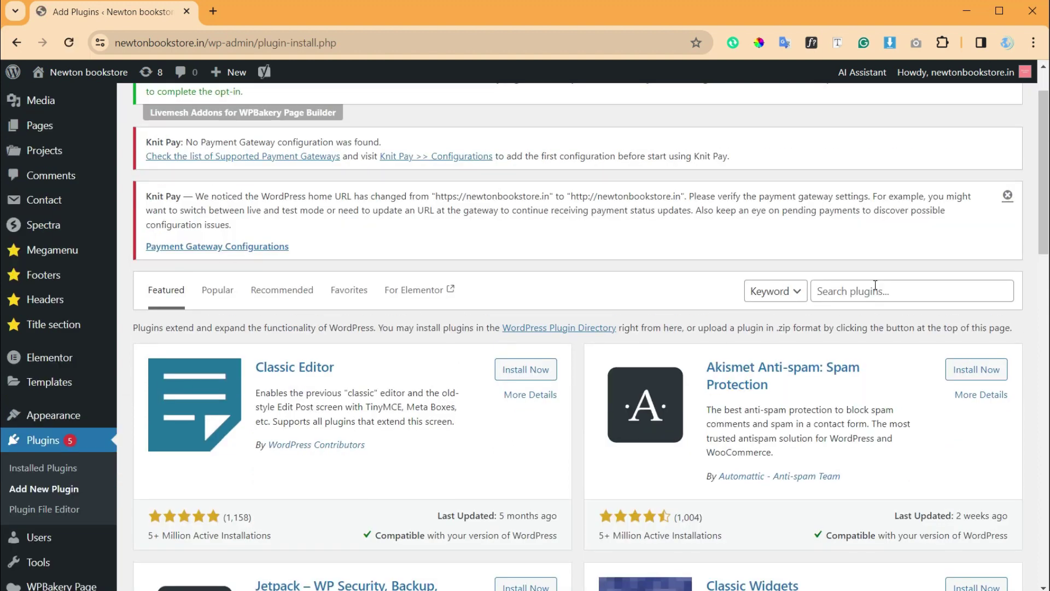
{"action": "left_click", "coordinate": [875, 286]}
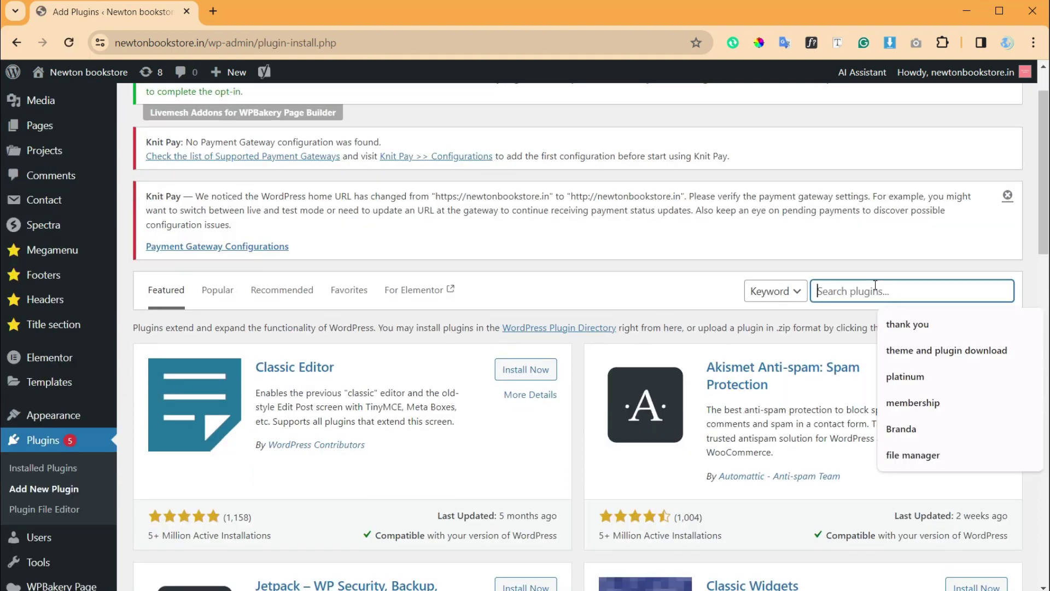
{"action": "type", "text": "mak"}
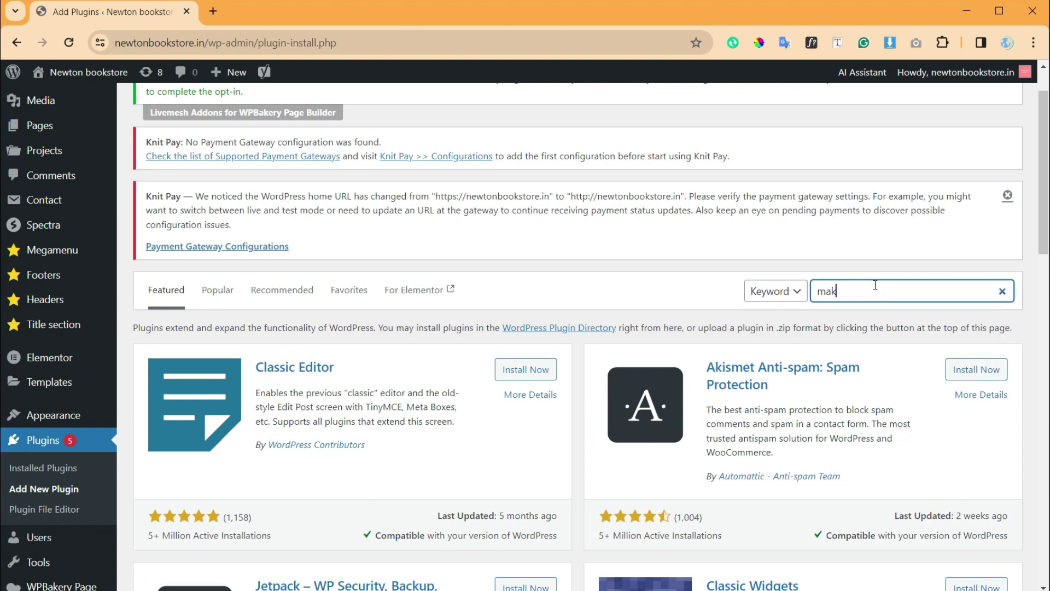
{"action": "type", "text": "e column clickab"}
{"action": "type", "text": "le"}
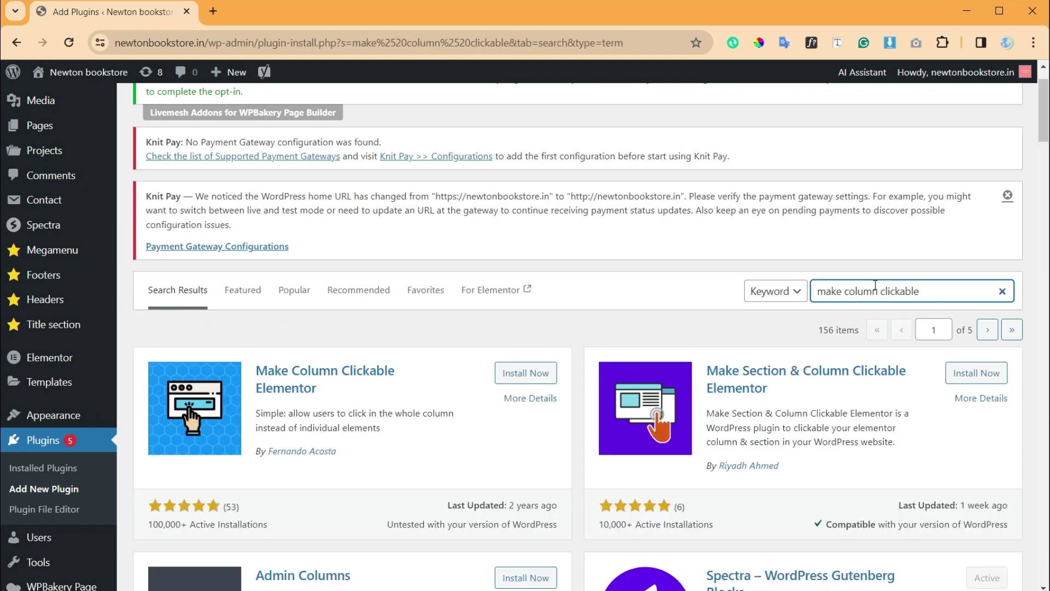
{"action": "scroll", "coordinate": [621, 310], "scroll_direction": "down", "scroll_amount": 2}
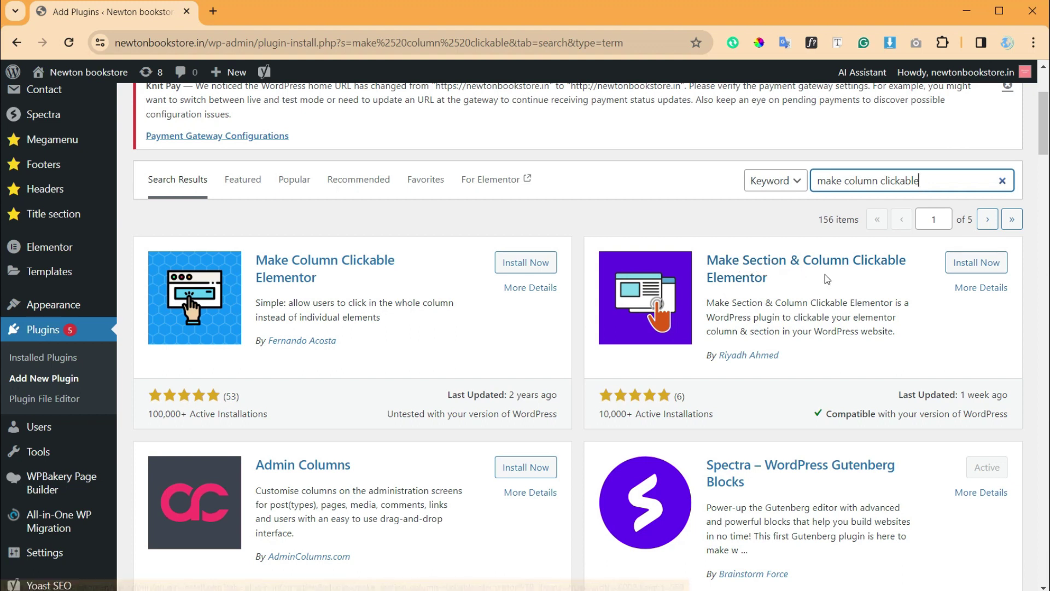
Install and activate the Make Section & Column Clickable Elementor plugin.
{"action": "left_click", "coordinate": [996, 267]}
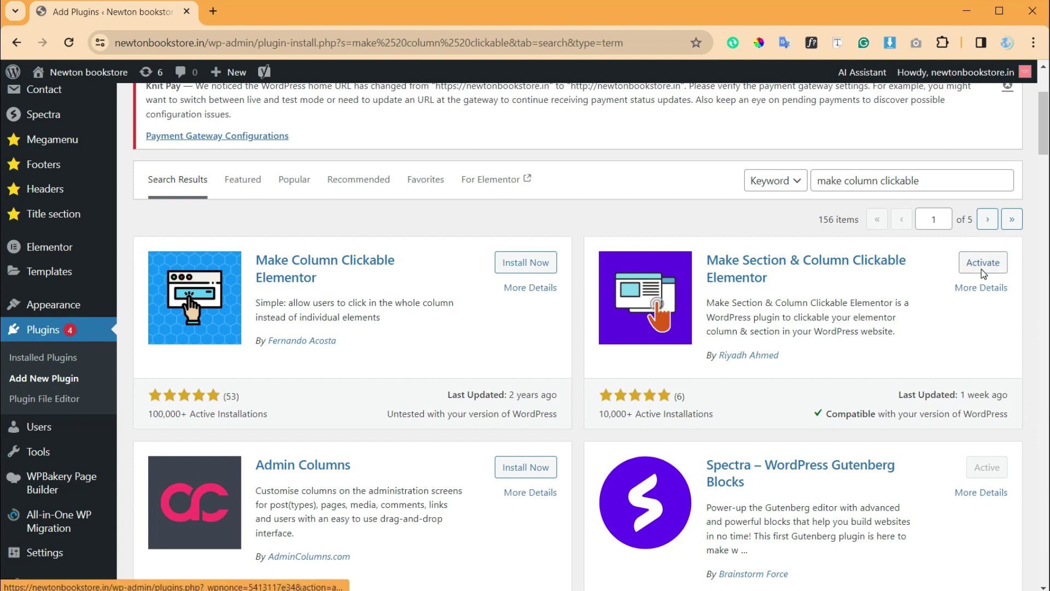
{"action": "left_click", "coordinate": [982, 272]}
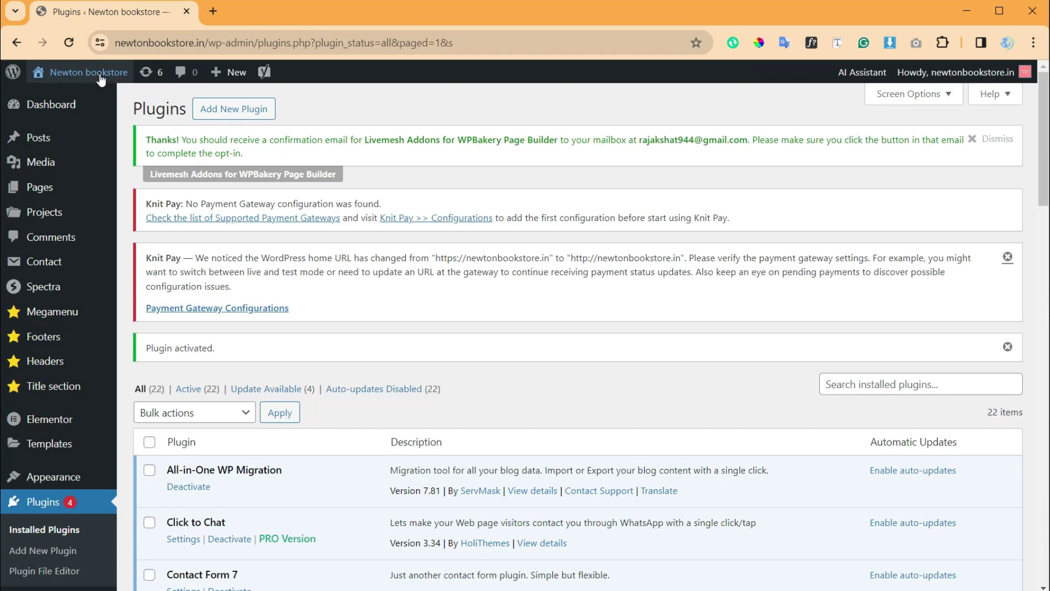
Open the site homepage in a new tab and switch to it.
{"action": "right_click", "coordinate": [100, 73]}
{"action": "left_click", "coordinate": [126, 91]}
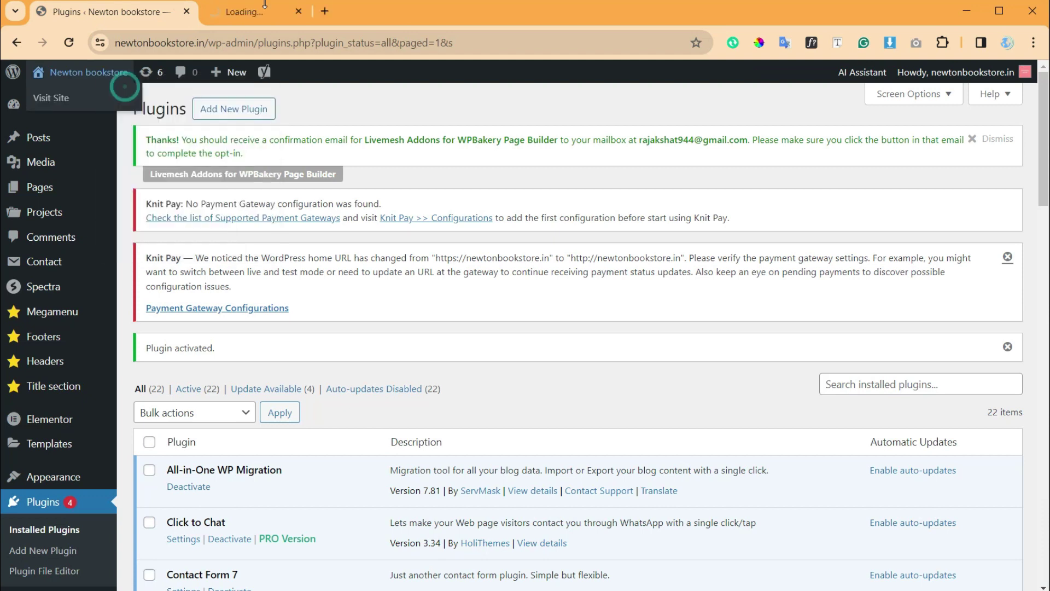
{"action": "left_click", "coordinate": [288, 12]}
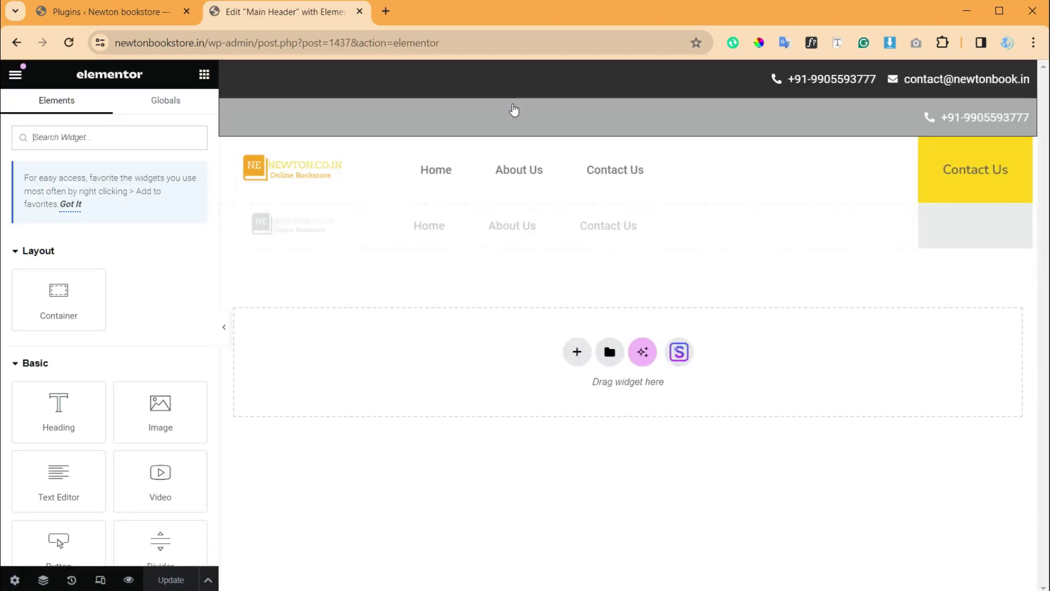
Set the yellow Contact Us column's Wrapper Link to /contact-us/, checking its link options.
{"action": "left_click", "coordinate": [928, 153]}
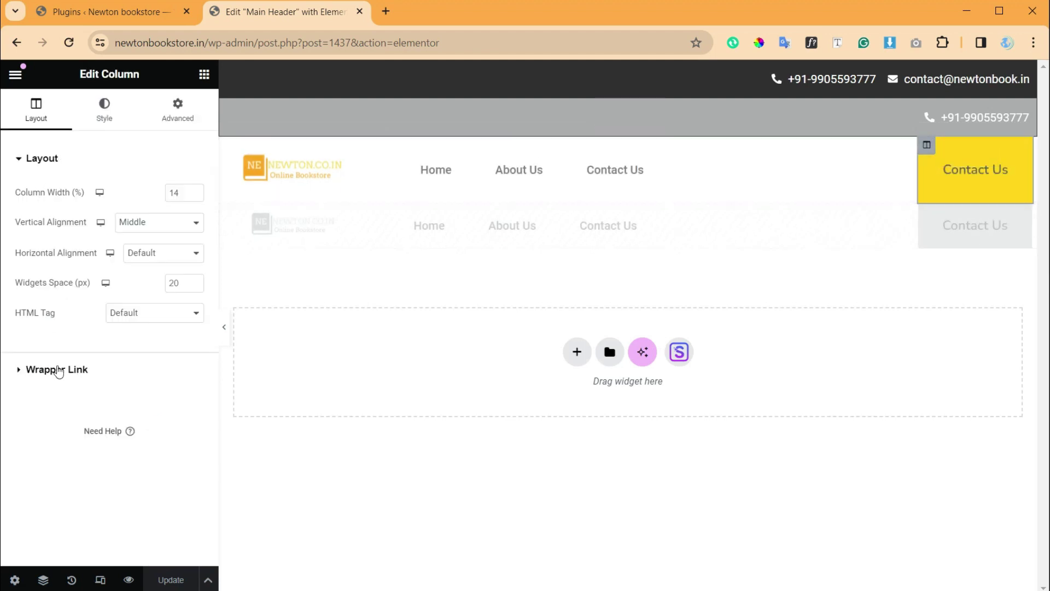
{"action": "left_click", "coordinate": [58, 371]}
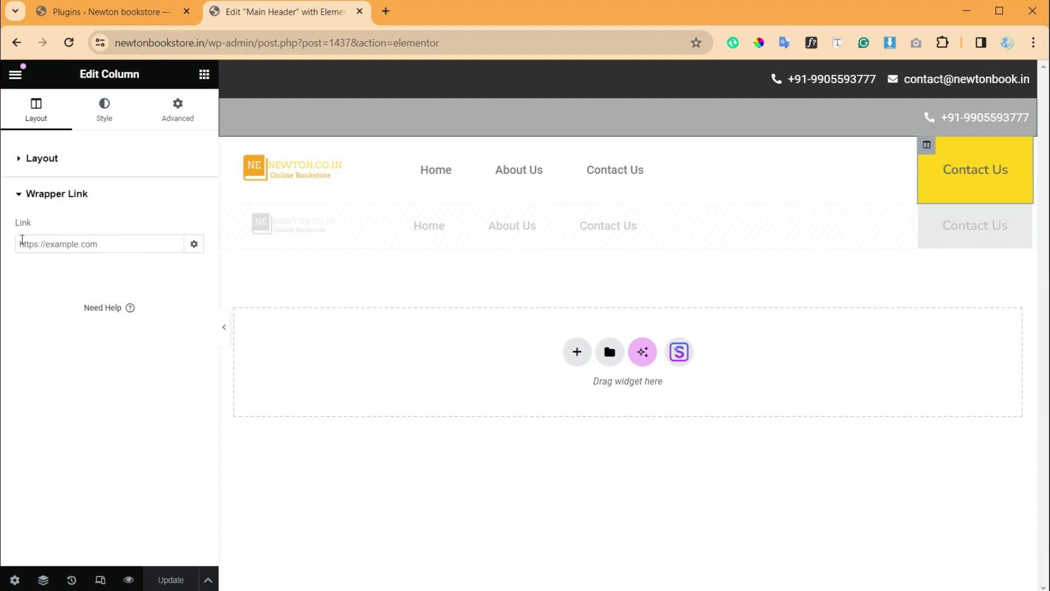
{"action": "left_click", "coordinate": [22, 244]}
{"action": "type", "text": "/co"}
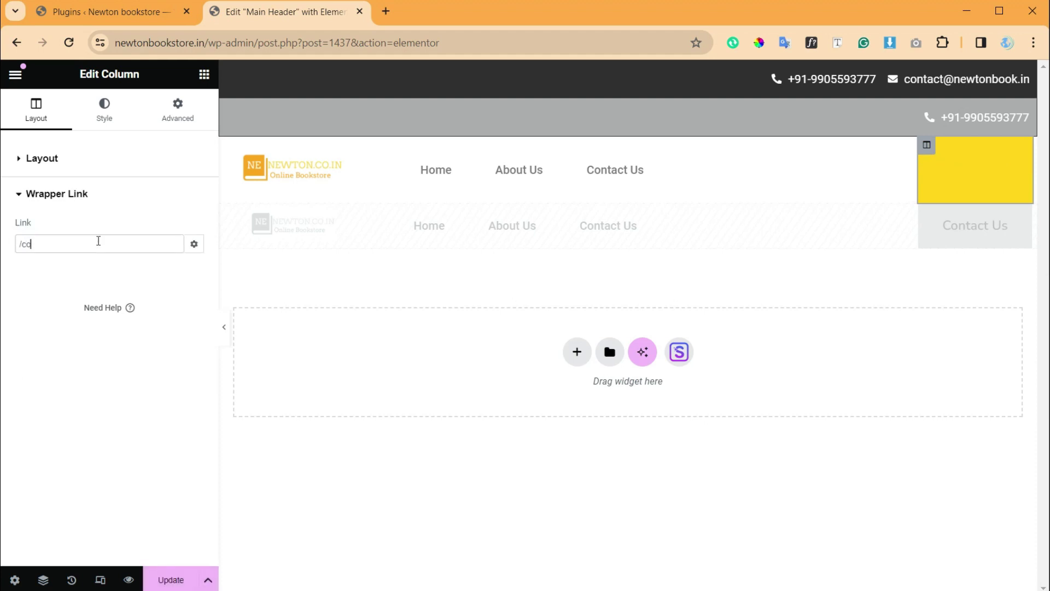
{"action": "type", "text": "ntact"}
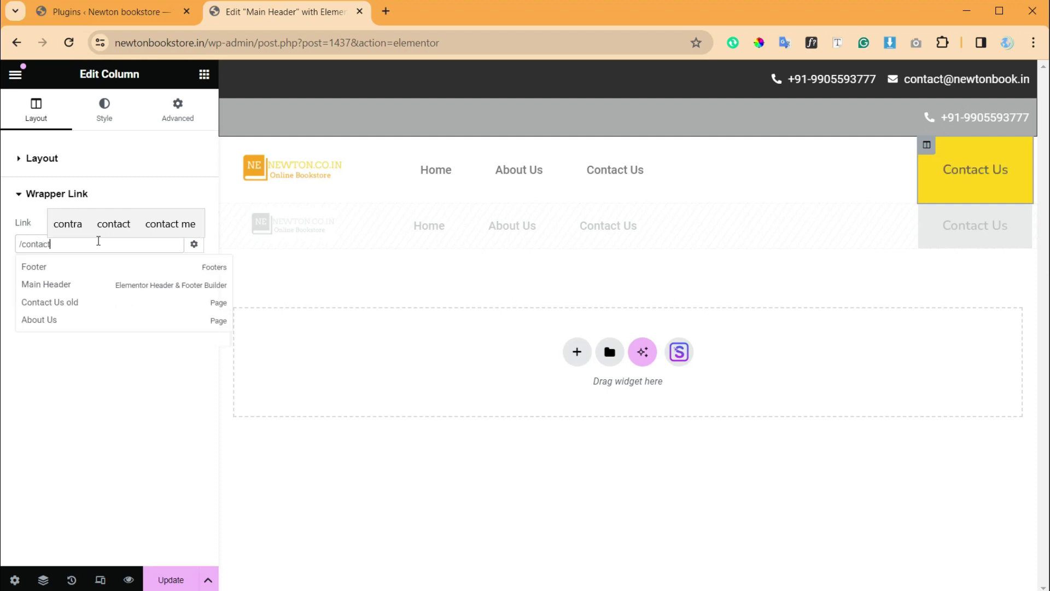
{"action": "type", "text": "-us"}
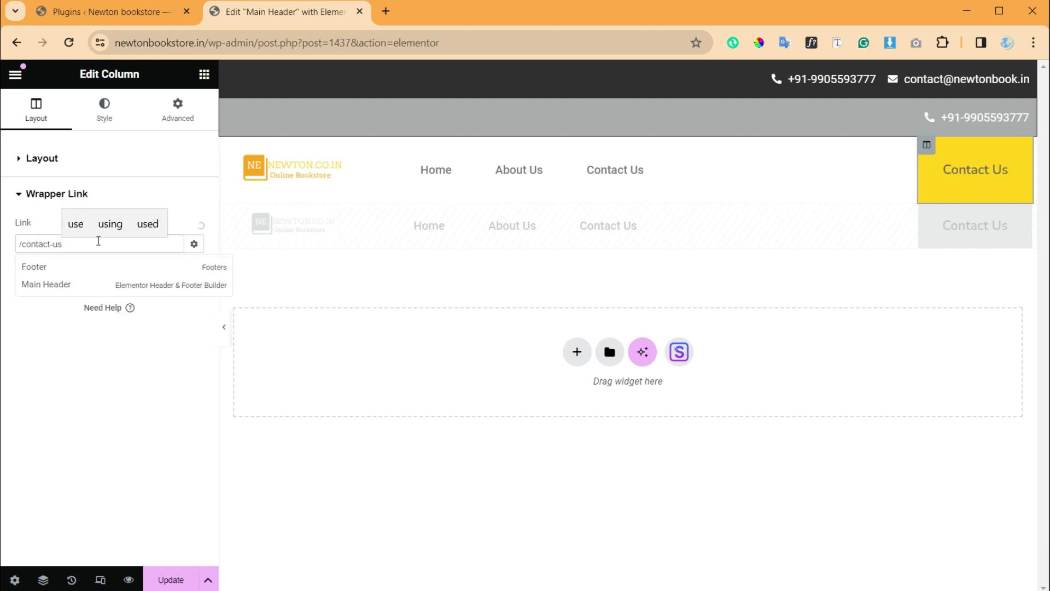
{"action": "type", "text": "/"}
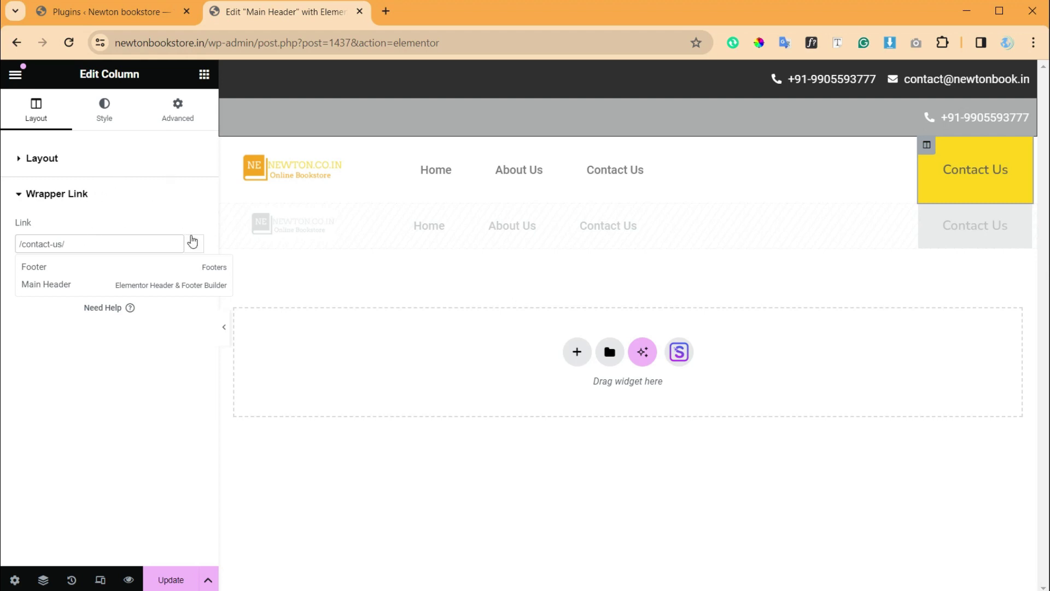
{"action": "left_click", "coordinate": [193, 243]}
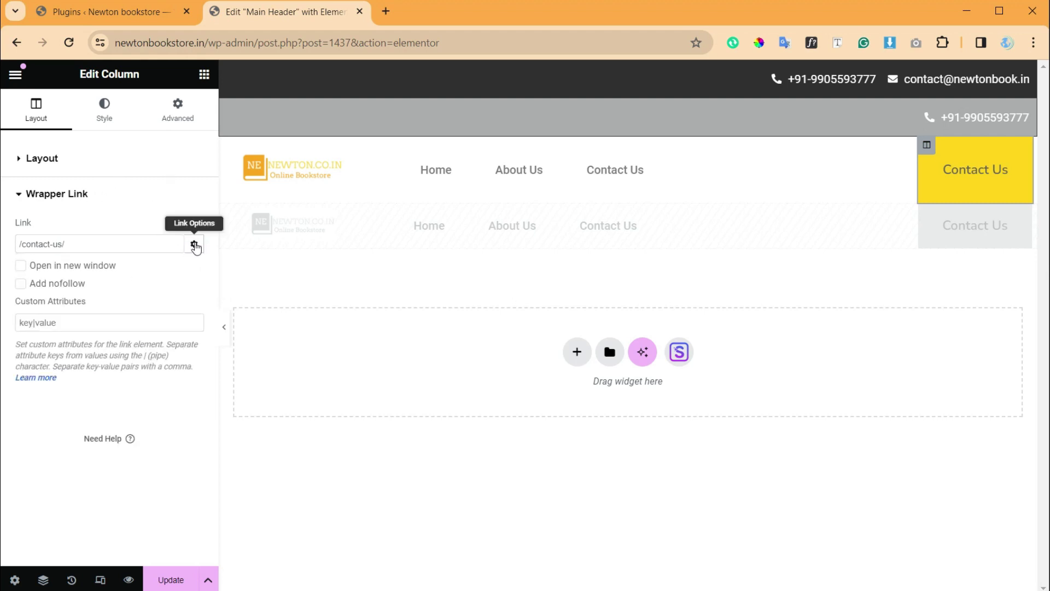
{"action": "left_click", "coordinate": [194, 245]}
{"action": "left_click", "coordinate": [90, 202]}
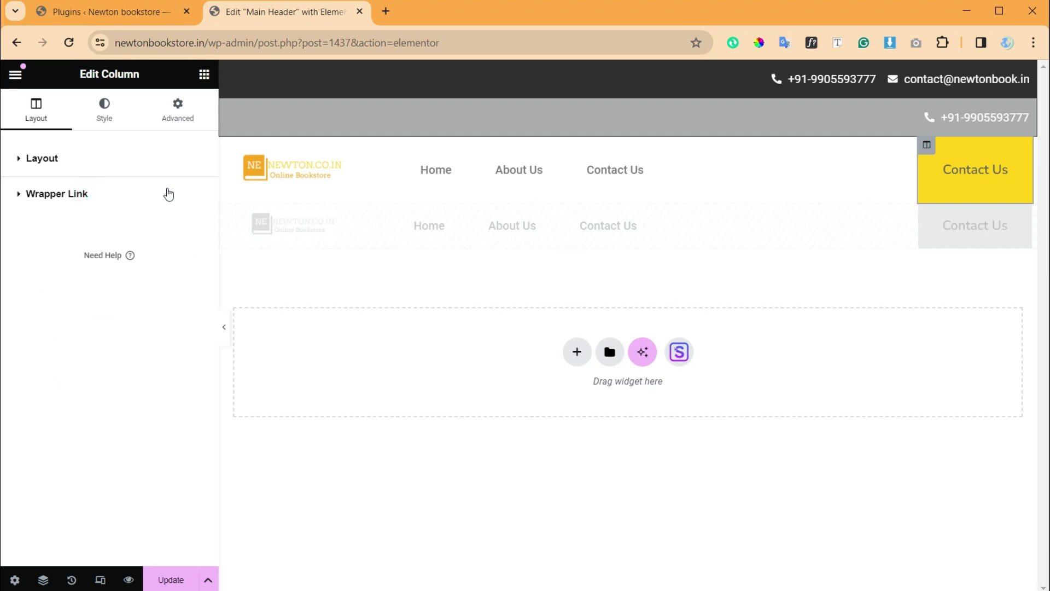
Inspect the Wrapper Link settings of the header logo and the whole header section.
{"action": "left_click", "coordinate": [275, 163]}
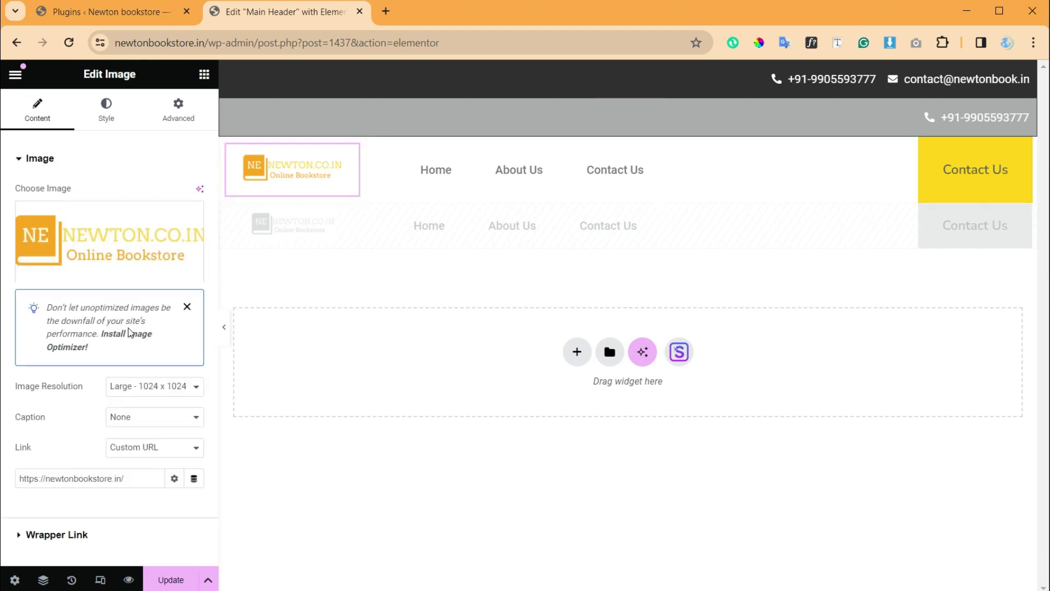
{"action": "scroll", "coordinate": [134, 333], "scroll_direction": "down", "scroll_amount": 1}
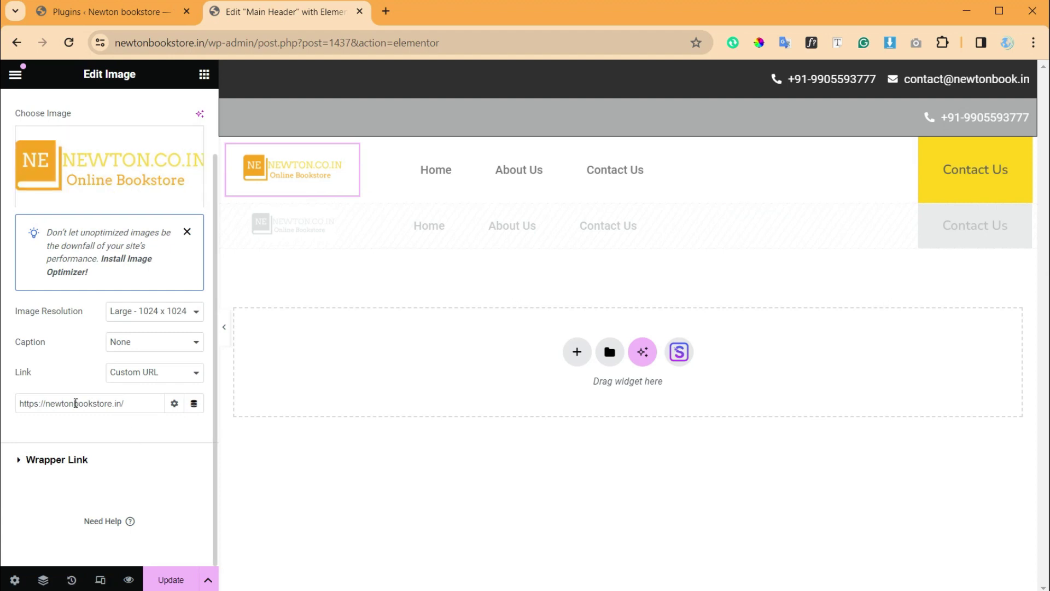
{"action": "left_click", "coordinate": [119, 458]}
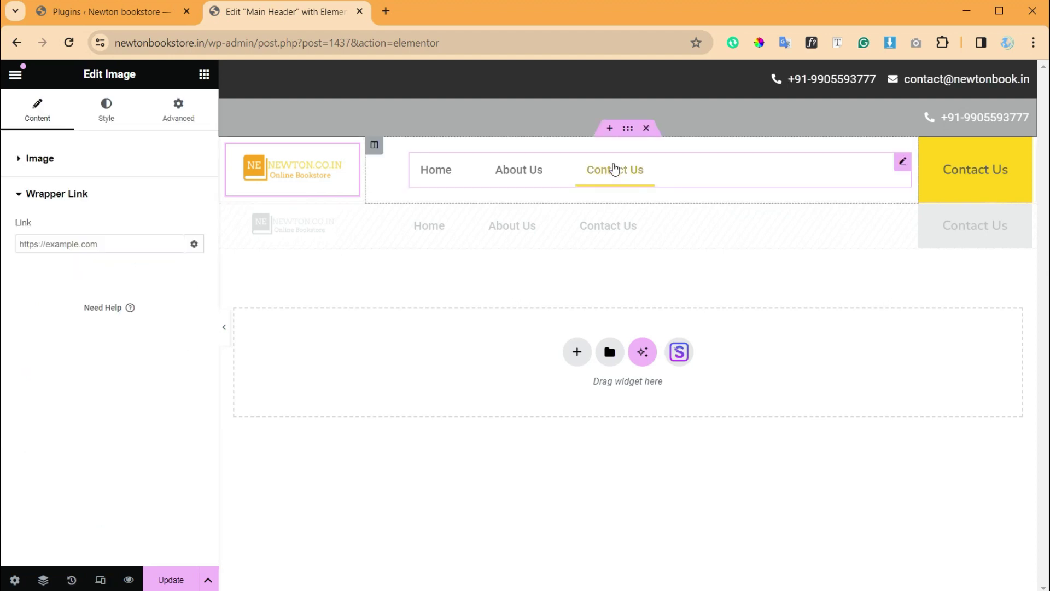
{"action": "left_click", "coordinate": [629, 130]}
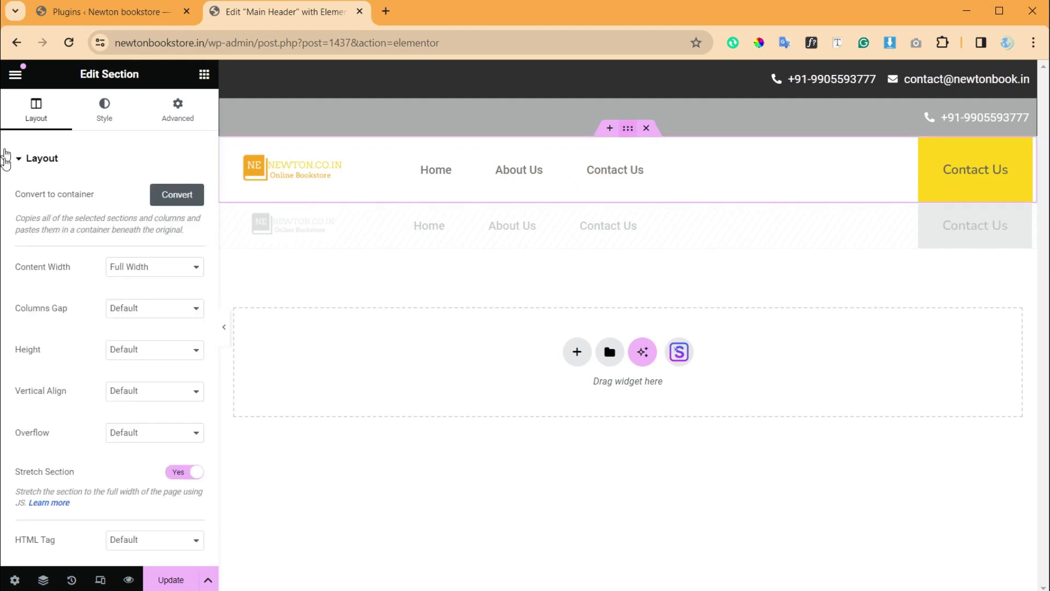
{"action": "scroll", "coordinate": [148, 370], "scroll_direction": "down", "scroll_amount": 3}
{"action": "left_click", "coordinate": [57, 462]}
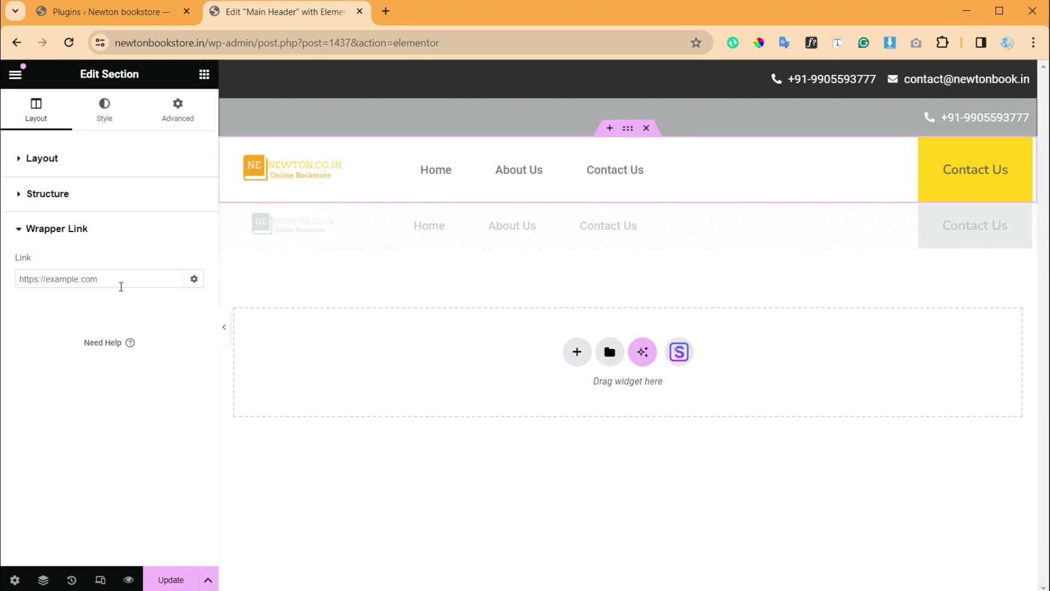
{"action": "left_click", "coordinate": [121, 286]}
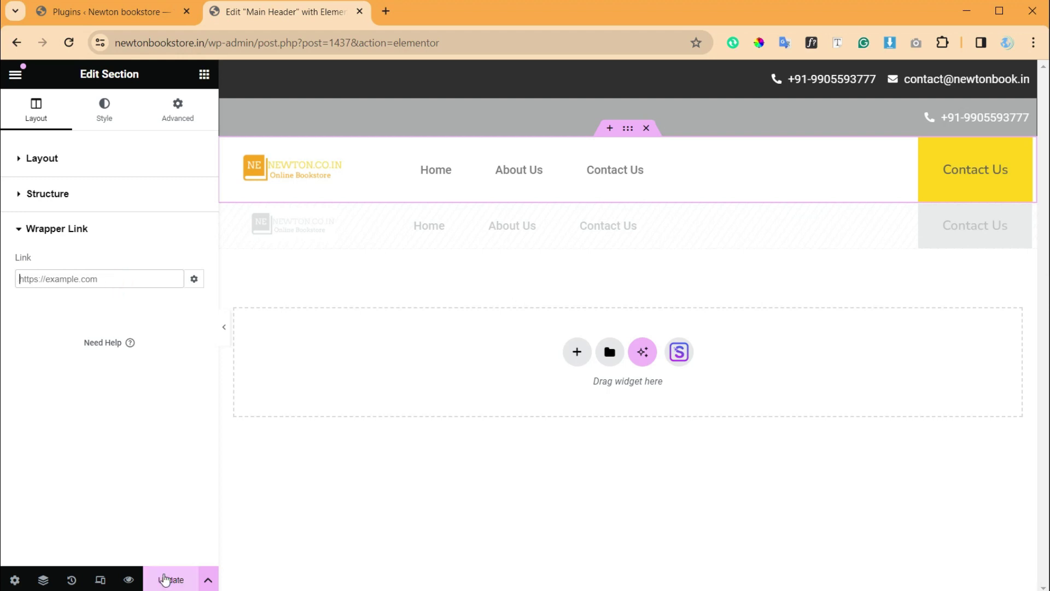
Update the header, then click the yellow Contact Us column in the preview to test it.
{"action": "left_click", "coordinate": [170, 580]}
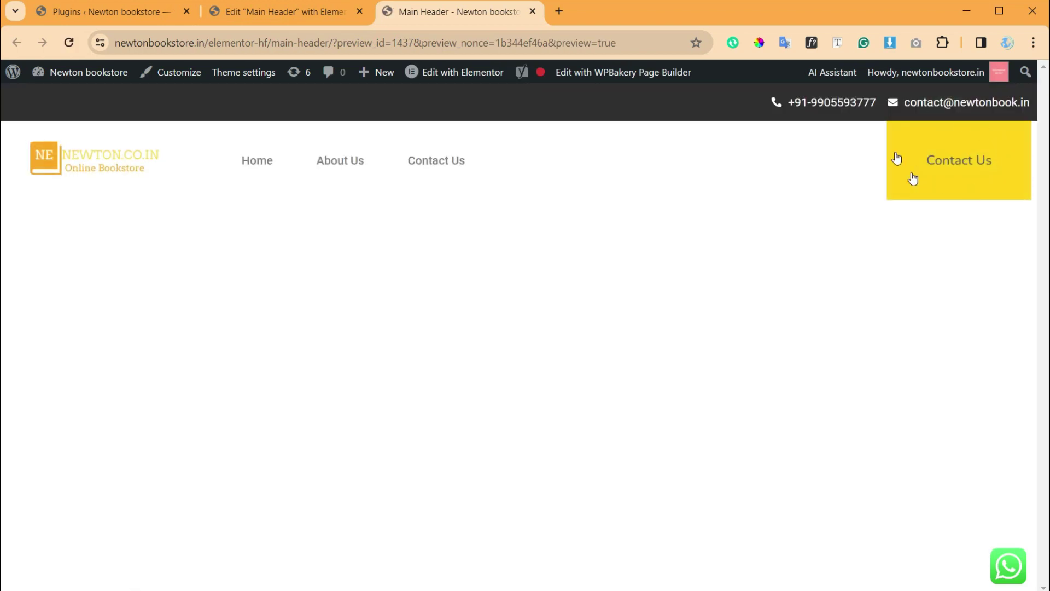
{"action": "left_click", "coordinate": [1014, 144]}
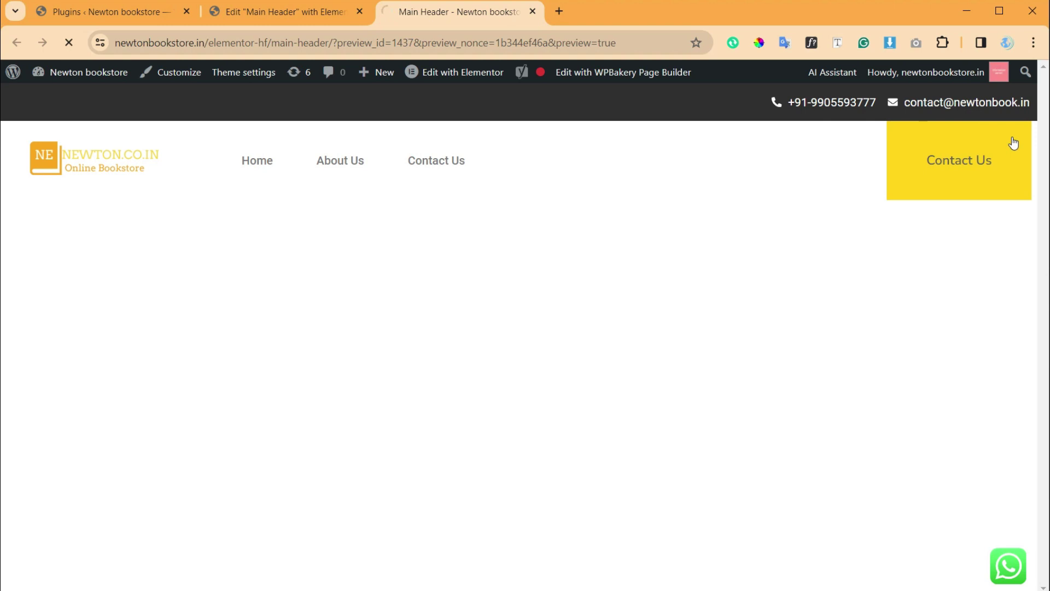